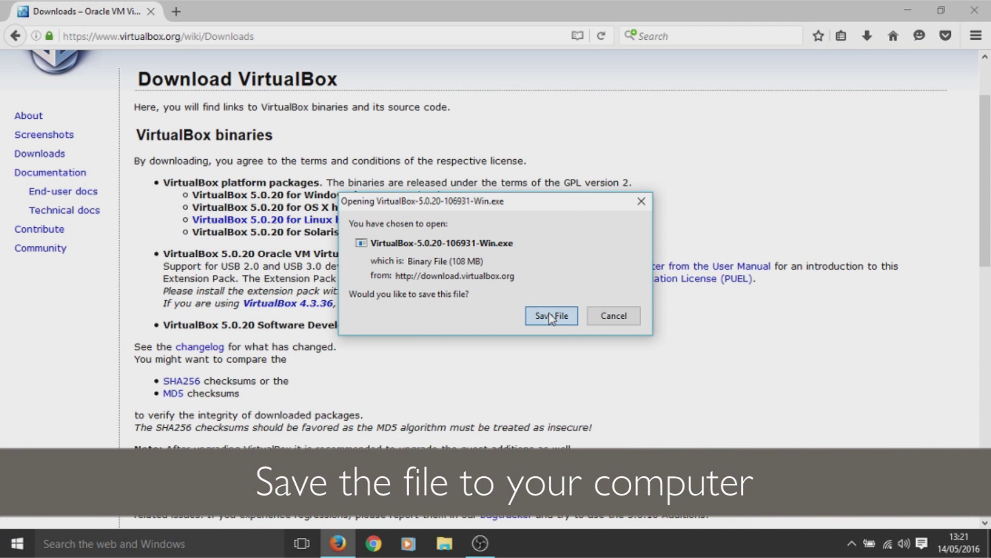
Step: Save VirtualBox-5.0.20-106931-Win.exe and install it with the default features, shortcuts and file associations, starting VirtualBox on completion
click(552, 316)
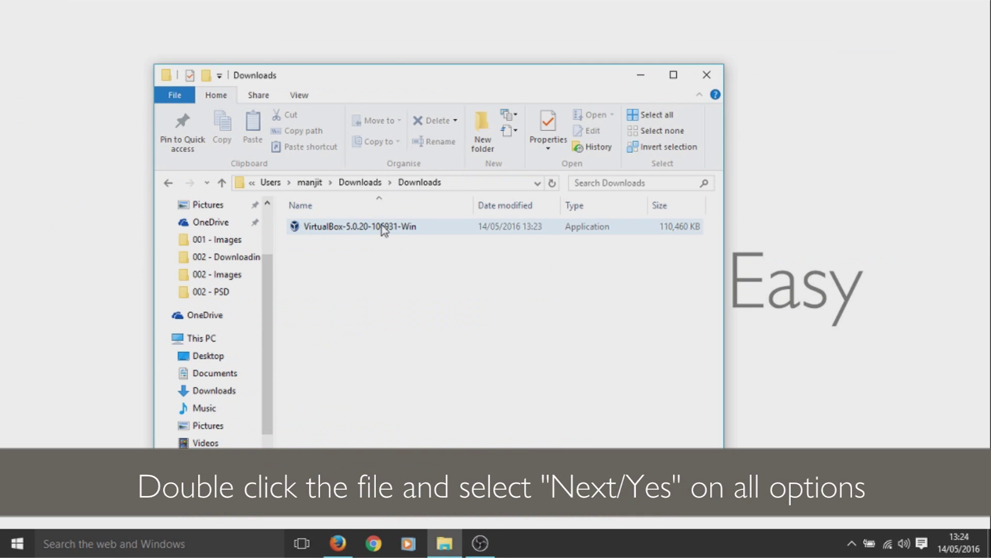
double_click(382, 227)
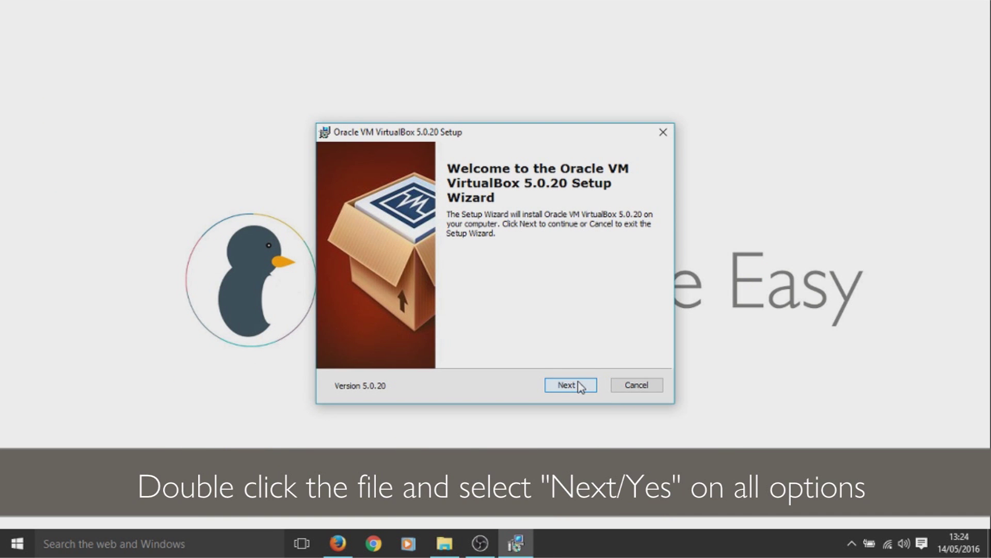
click(581, 385)
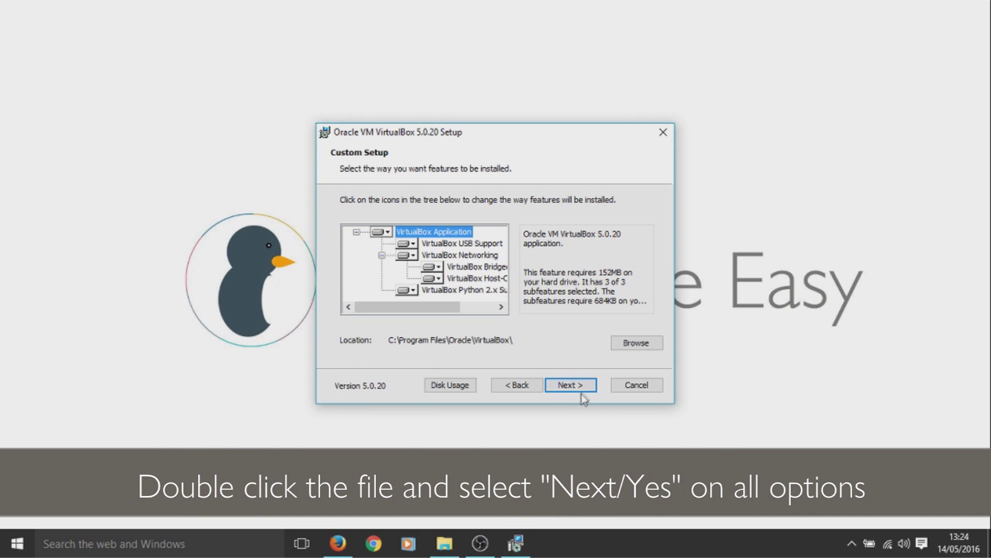
click(589, 389)
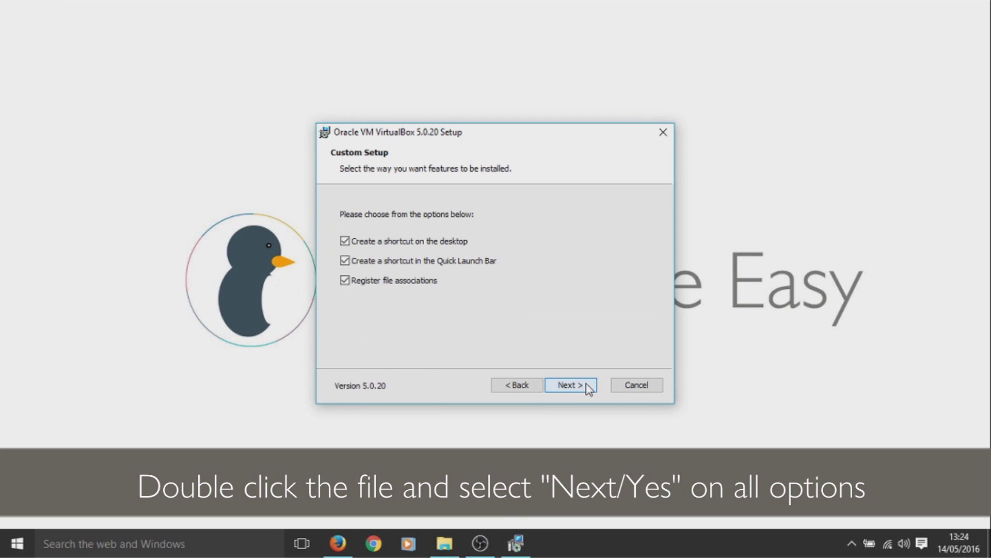
click(589, 389)
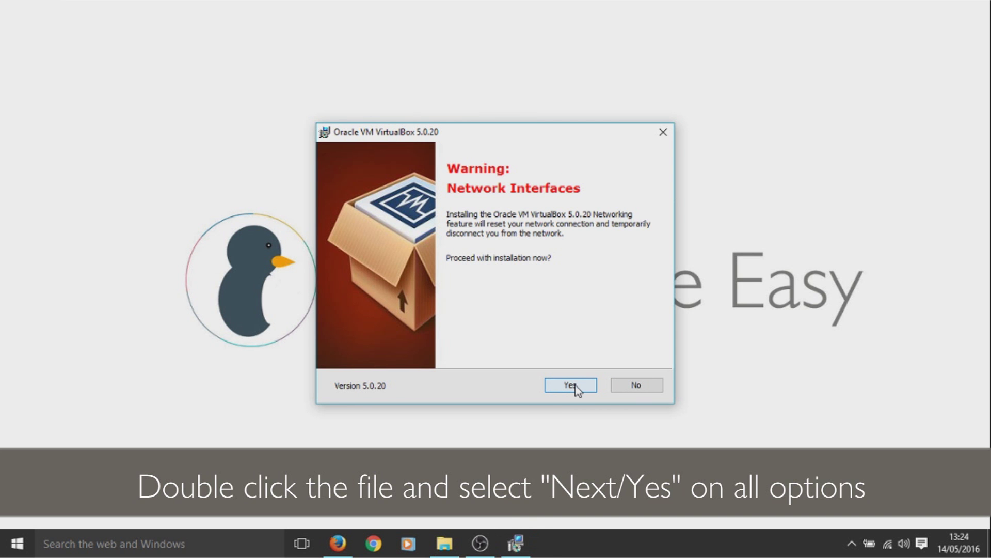
click(578, 390)
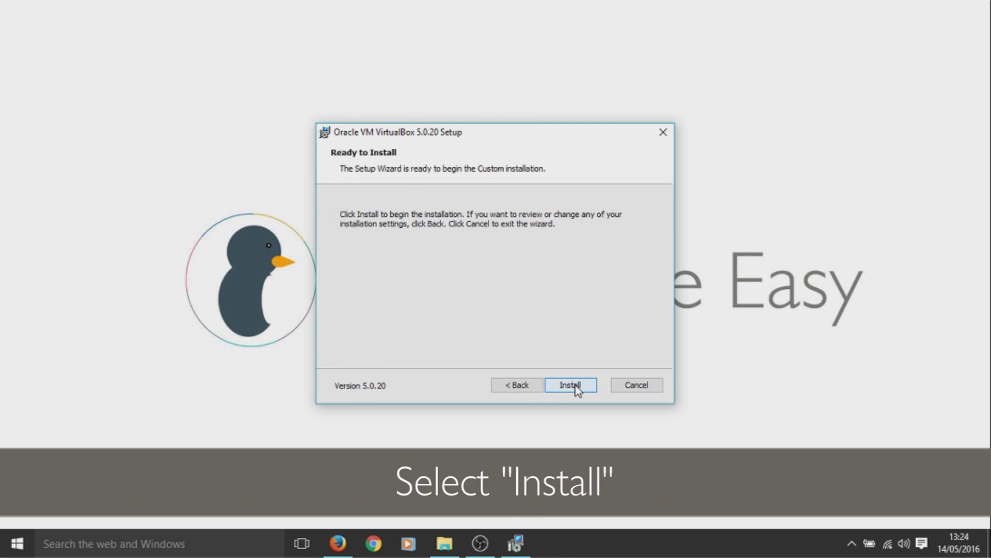
click(576, 385)
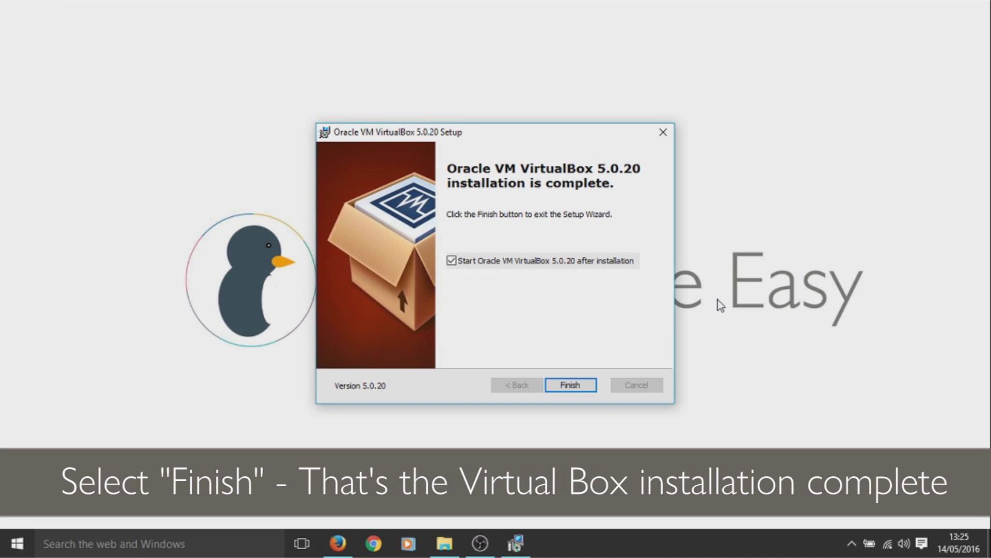
click(571, 386)
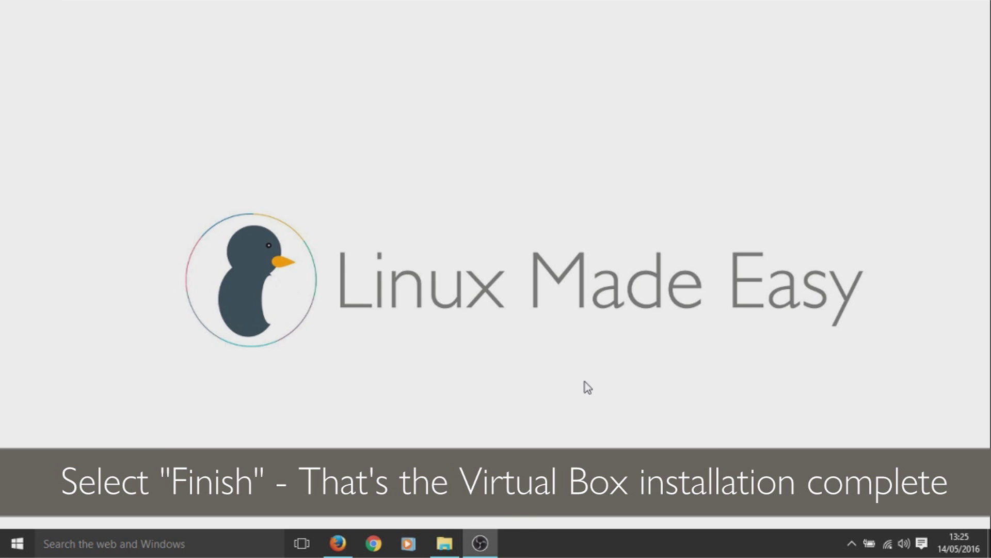
drag(505, 62, 583, 61)
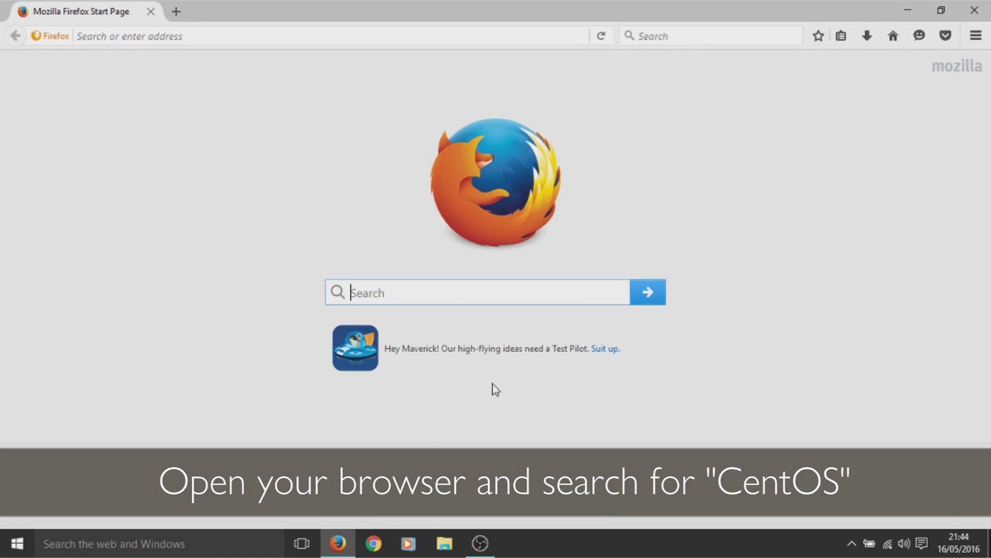
Step: Search the web for centos and go through the CentOS Project site to its download page
text(centos)
key(Return)
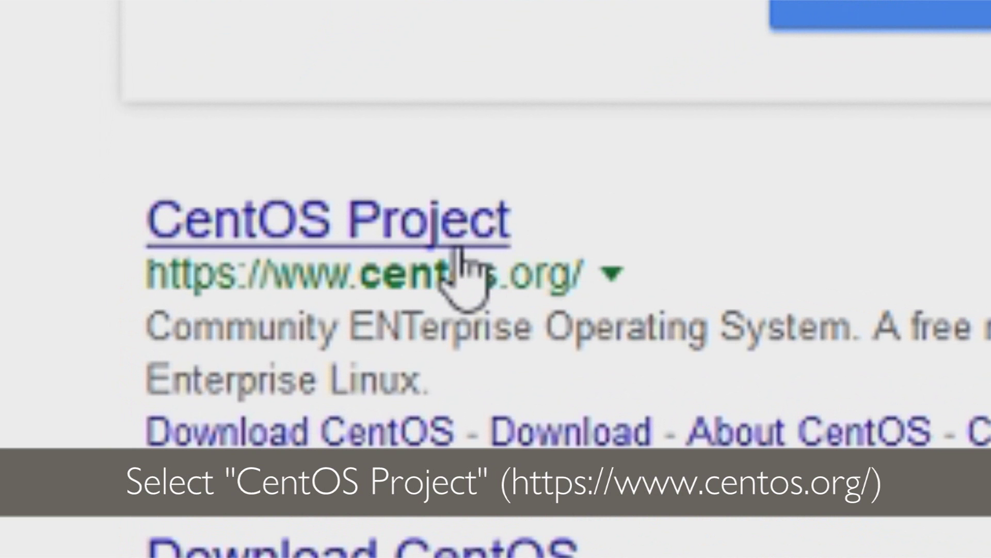
click(457, 248)
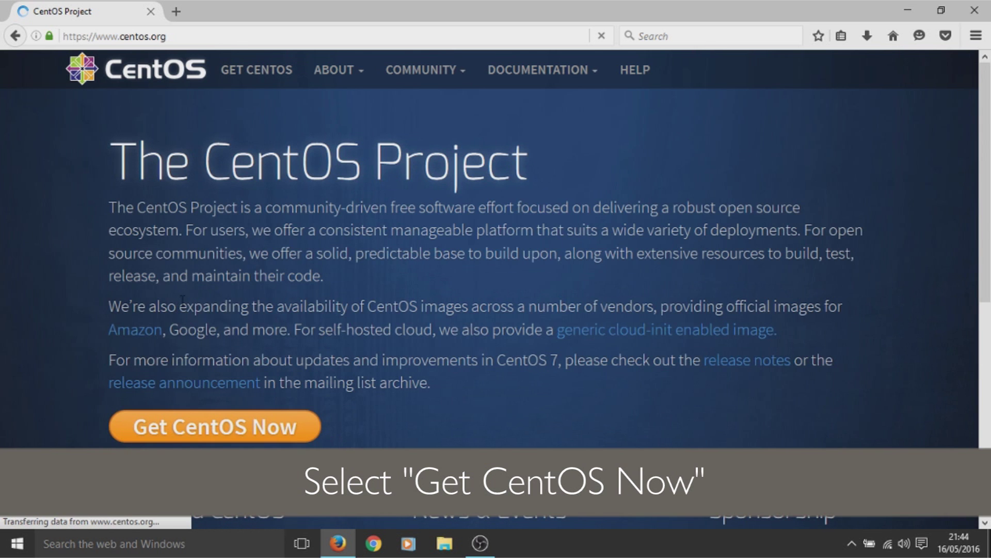
scroll(184, 307, down, 2)
click(266, 192)
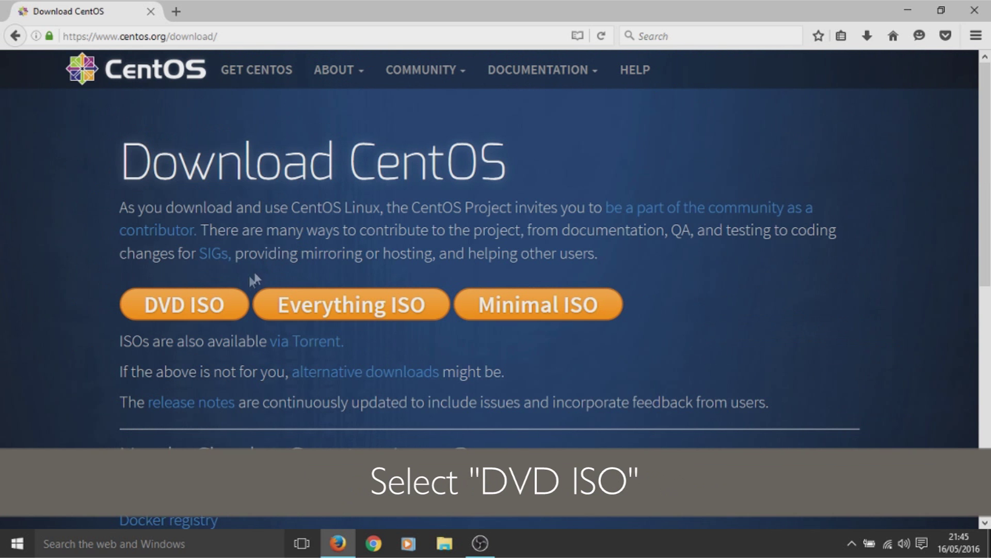
Step: Download the DVD ISO CentOS-7-x86_64-DVD-1511.iso from the first listed mirror, saving it to the computer
click(206, 307)
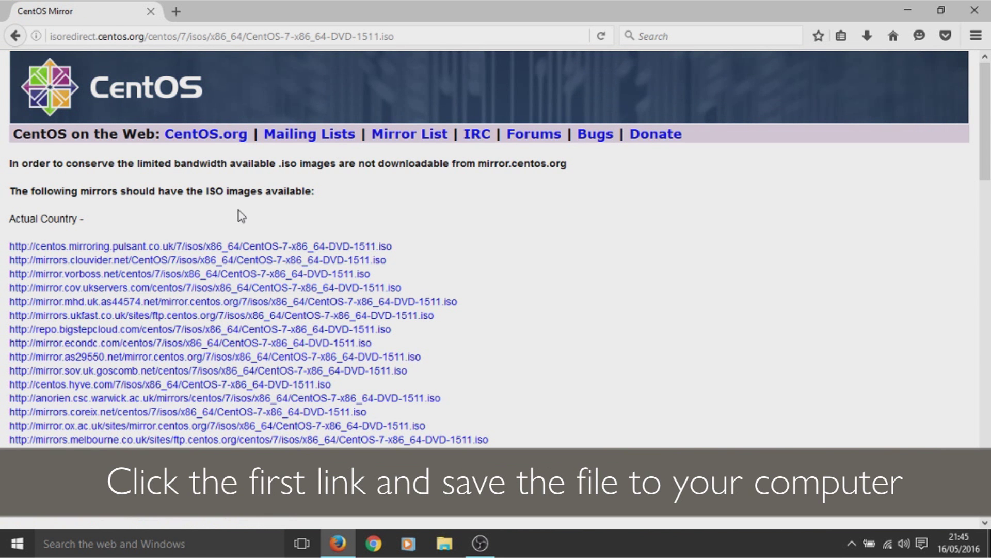
click(235, 248)
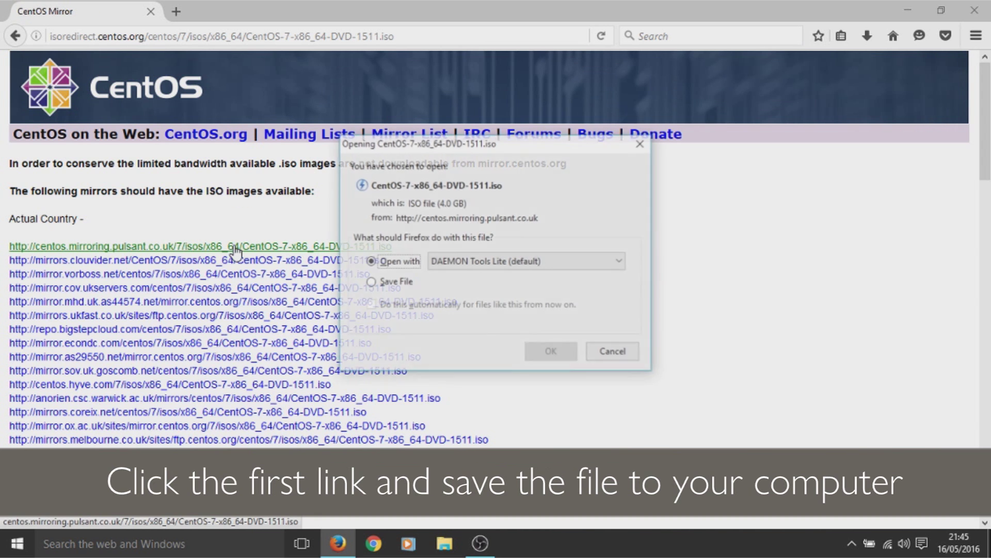
click(408, 282)
click(547, 353)
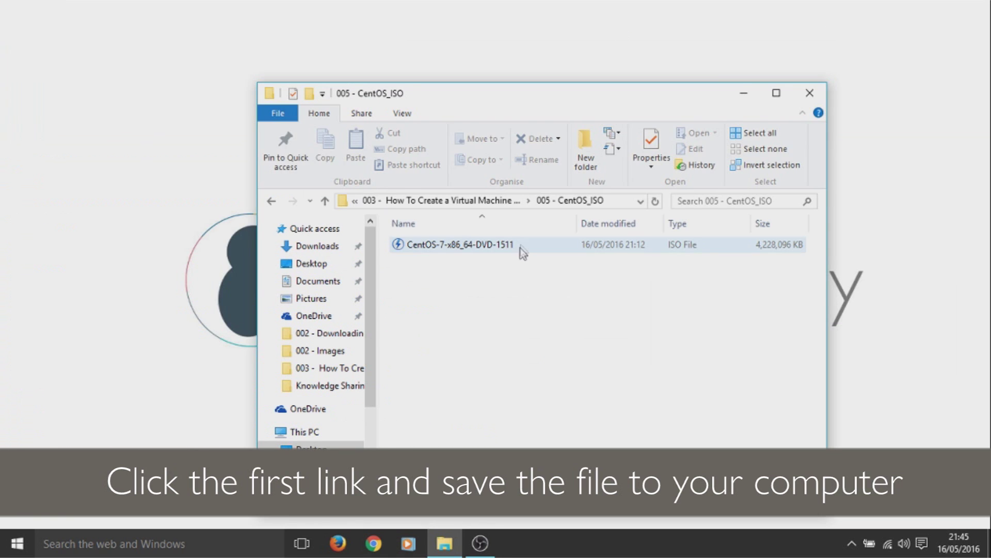
click(522, 252)
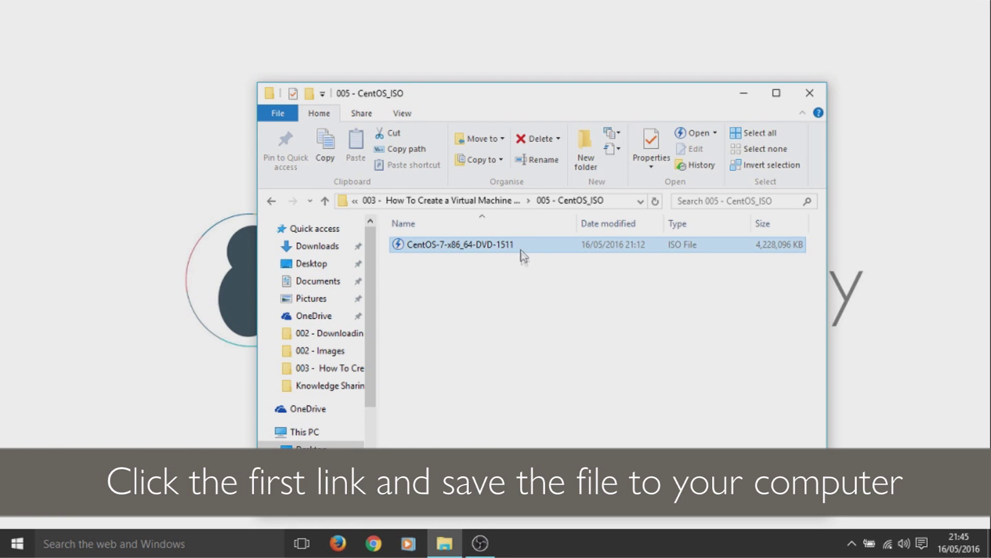
click(525, 283)
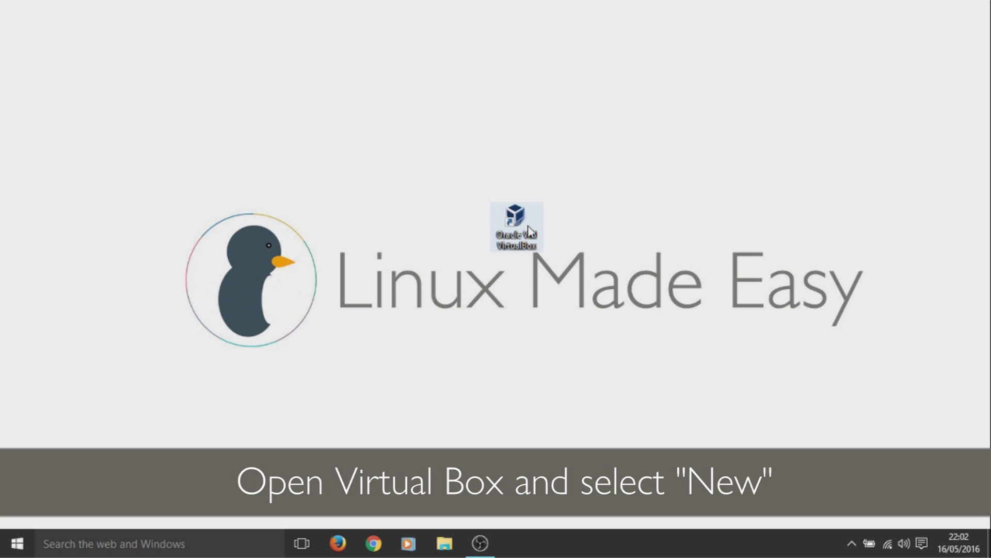
Step: Open Oracle VM VirtualBox and start a new virtual machine named CentOS, type Linux, version Red Hat (64-bit)
double_click(537, 221)
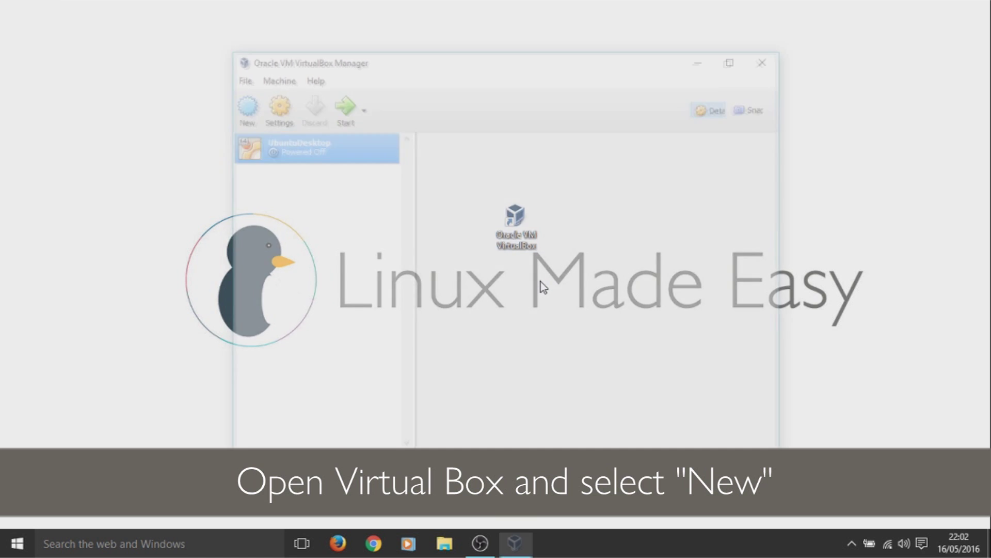
click(241, 104)
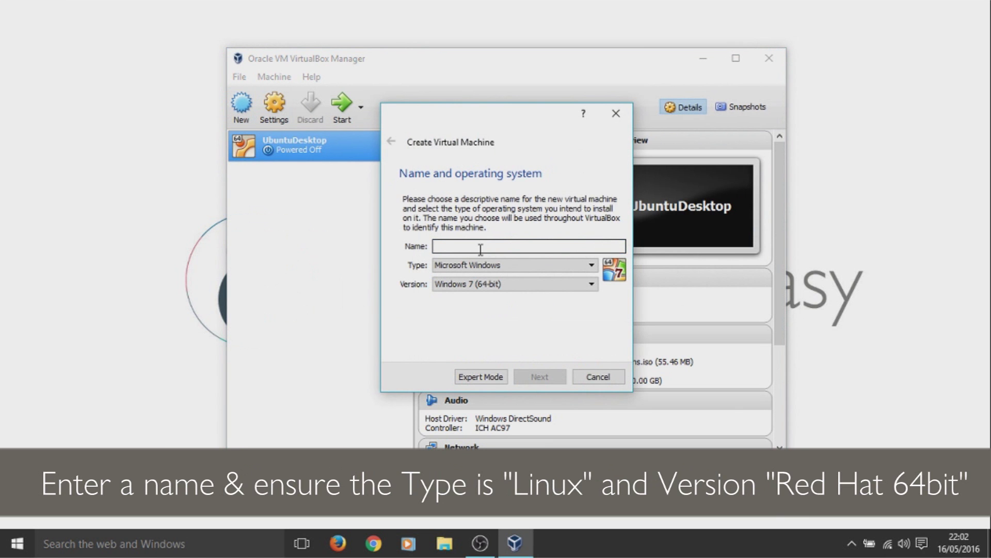
text(CentOS)
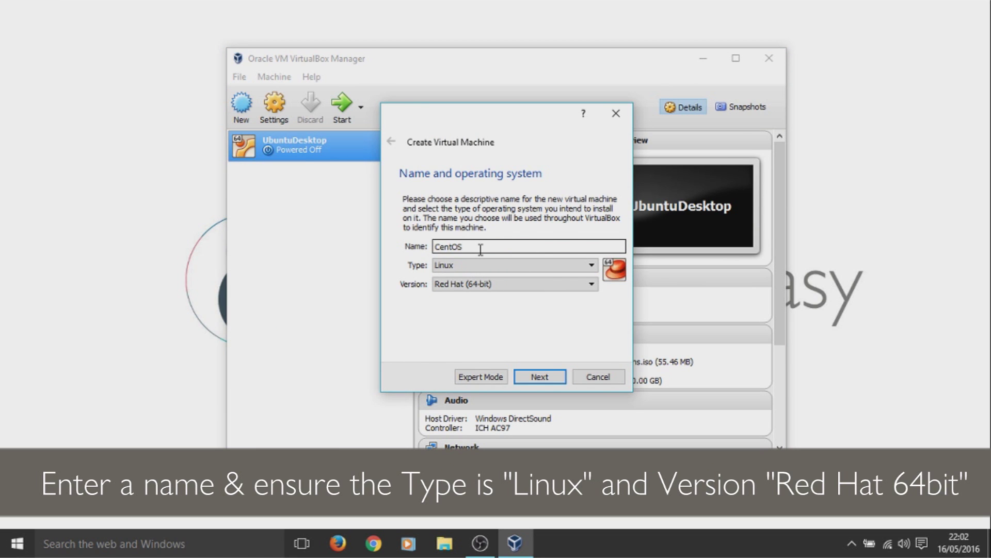
click(546, 379)
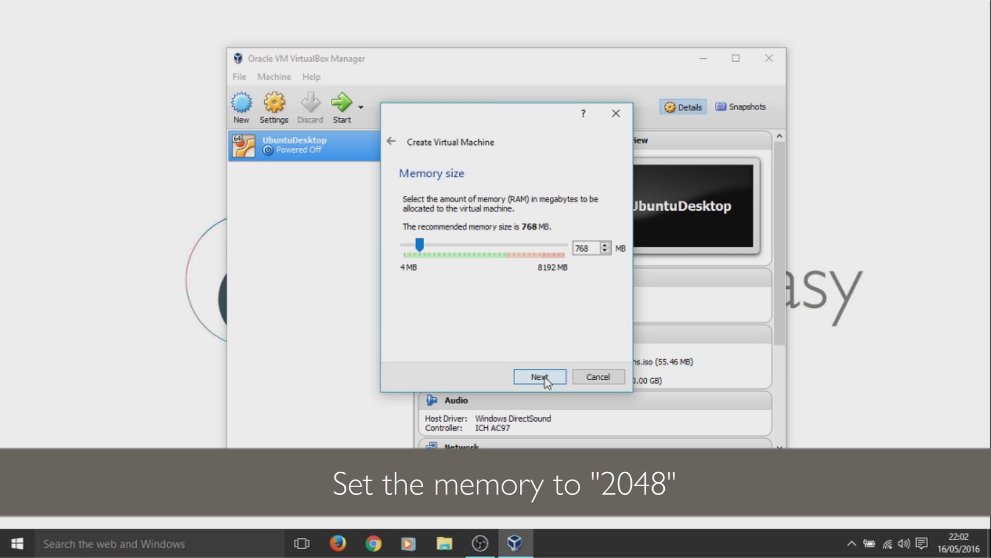
Step: Set the new virtual machine's memory size to 2048 MB
double_click(582, 248)
text(2048)
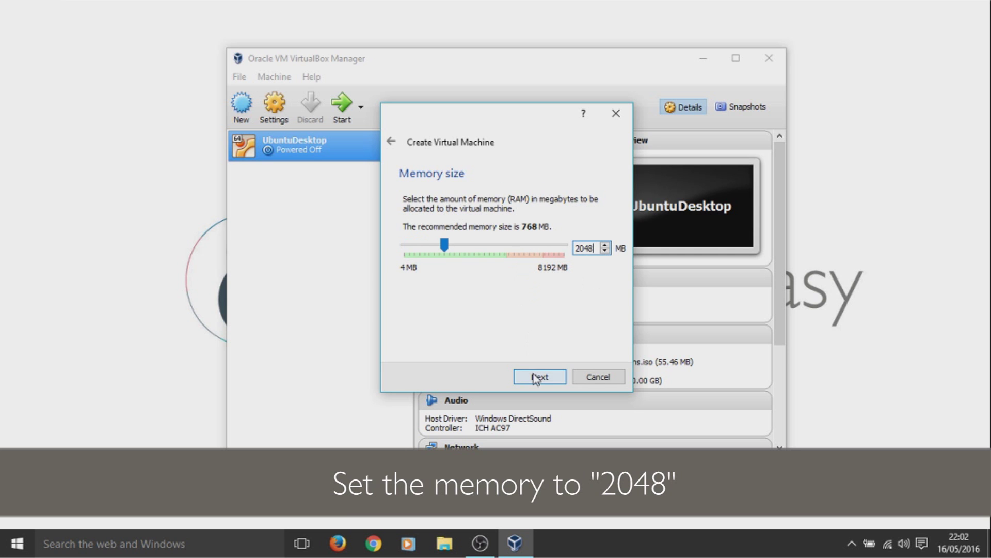
click(535, 379)
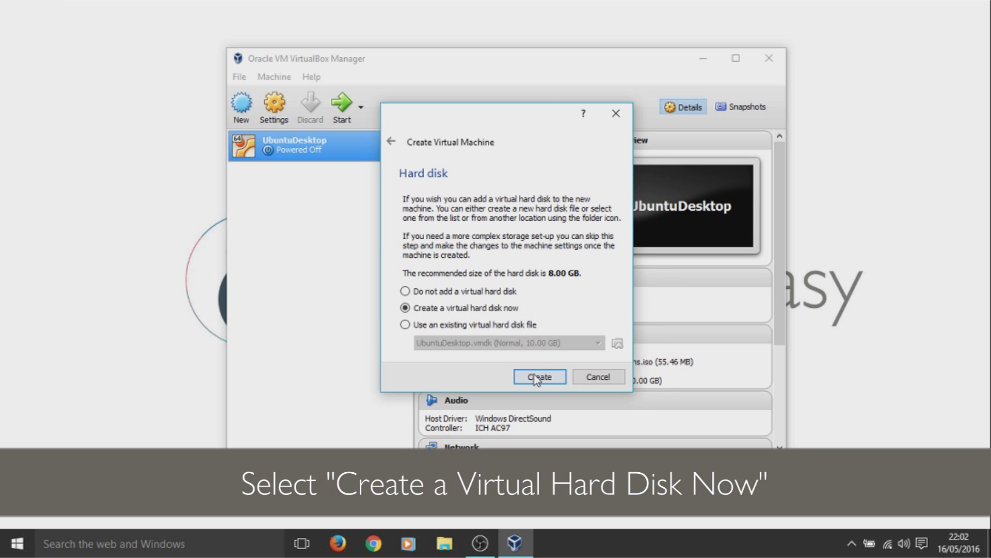
Step: Create a new virtual hard disk for the machine as a VMDK file with fixed size storage of 10 GB
click(537, 378)
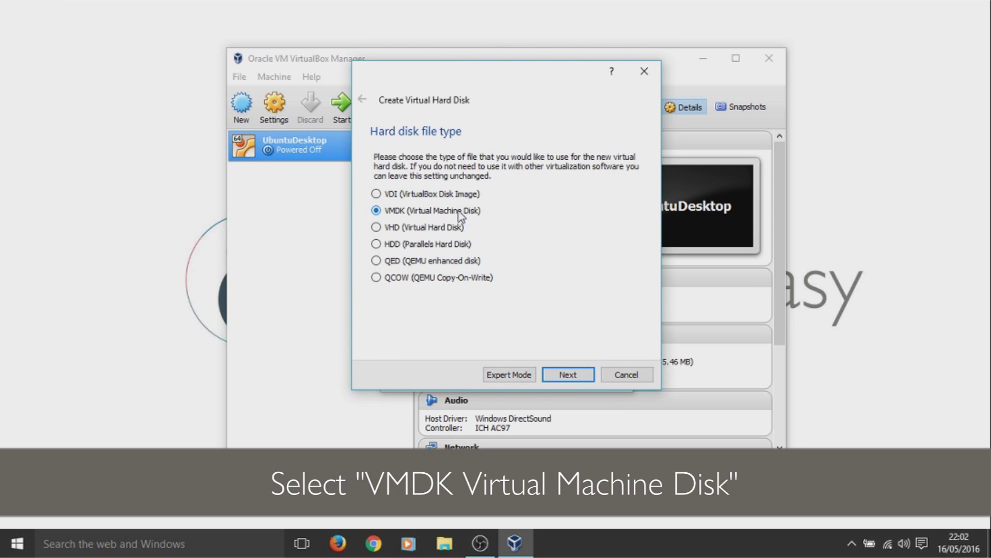
click(547, 376)
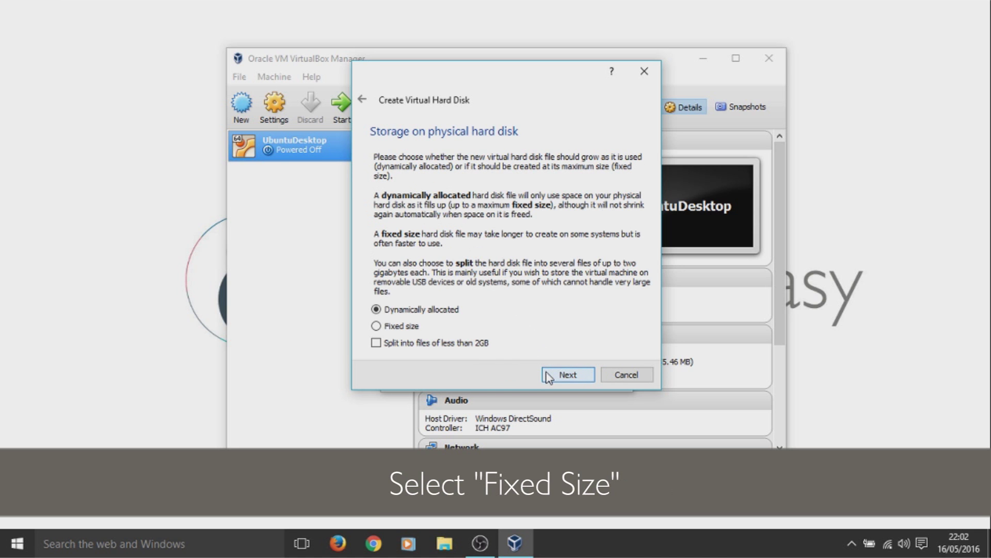
click(409, 326)
click(552, 377)
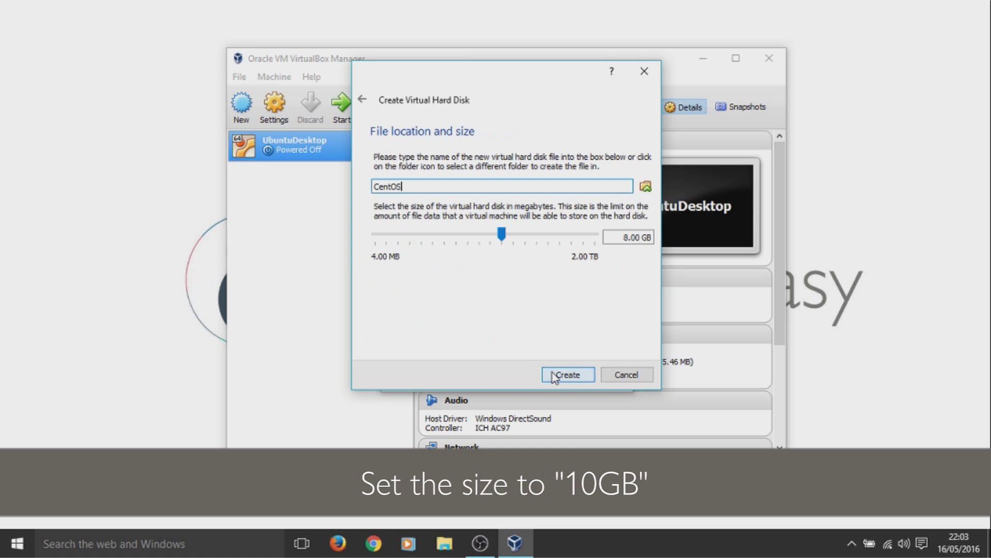
click(622, 237)
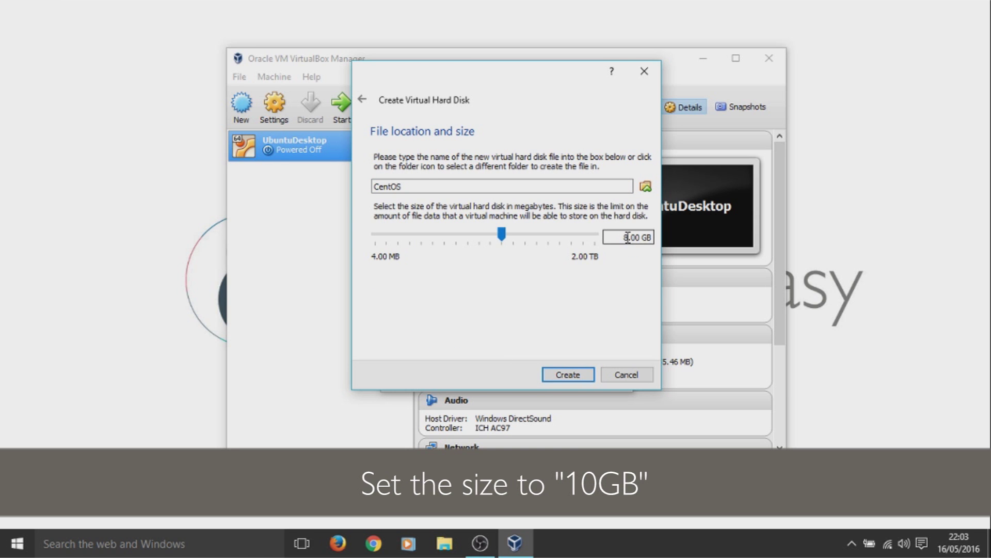
text(10)
click(572, 374)
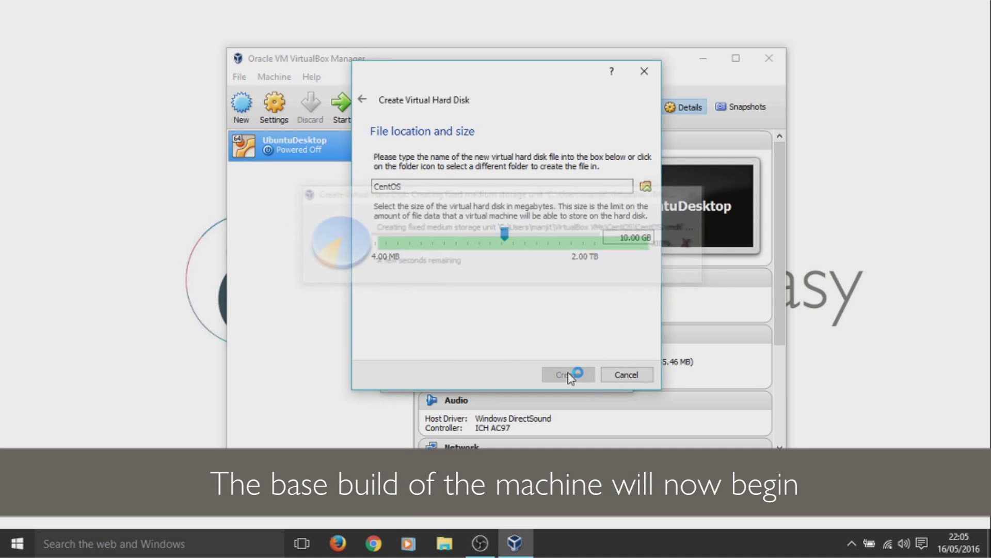
Step: In the CentOS machine's system settings, remove Floppy from the boot order and set the processor count to 2
click(272, 104)
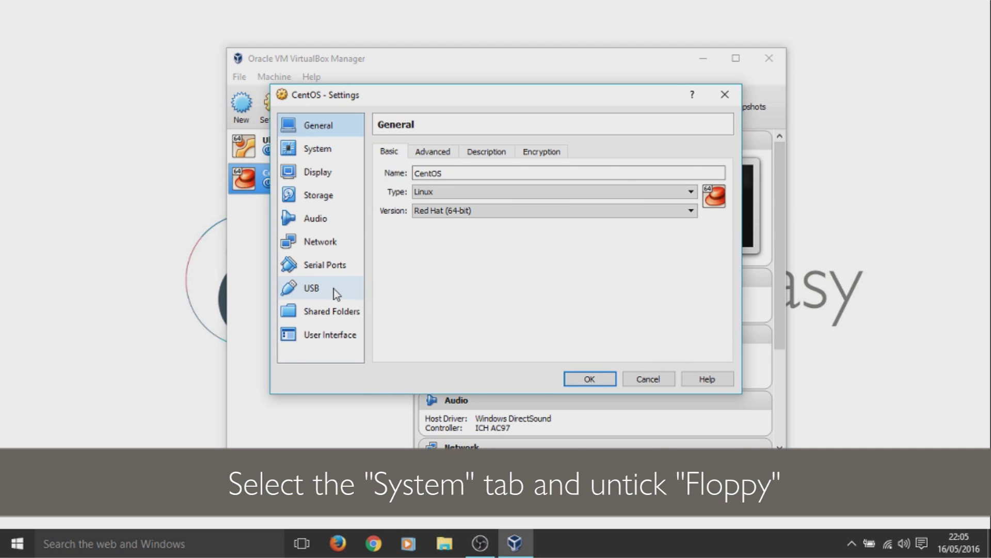
click(345, 148)
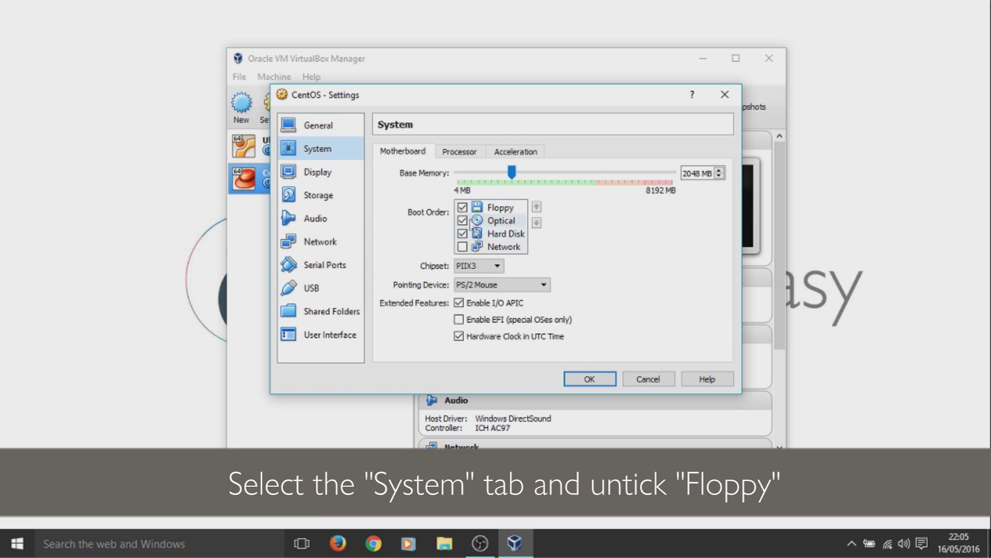
click(462, 207)
click(457, 155)
drag(458, 173, 532, 172)
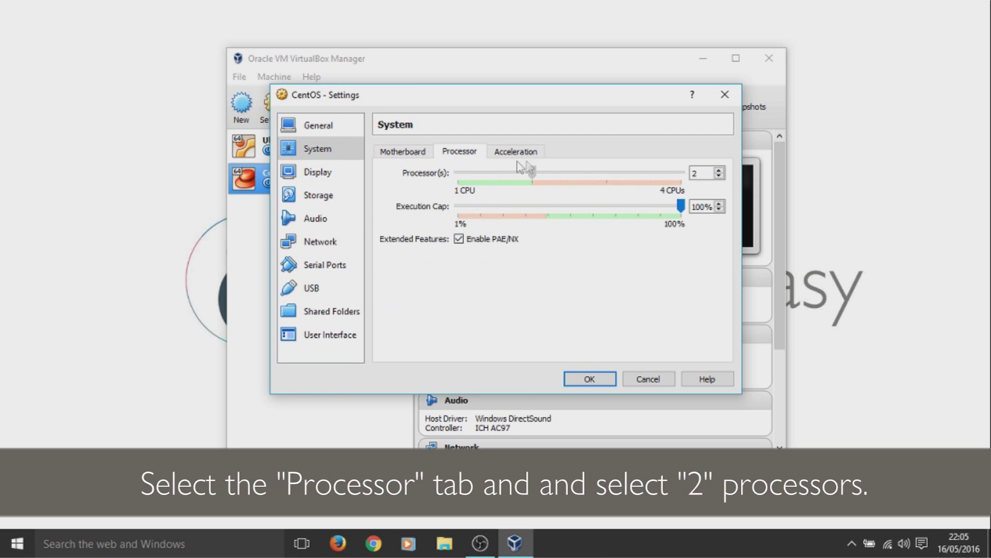
Step: In the CentOS machine's storage settings, attach the CentOS-7-x86_64-DVD-1511 ISO file to the empty IDE optical drive
click(306, 178)
click(313, 195)
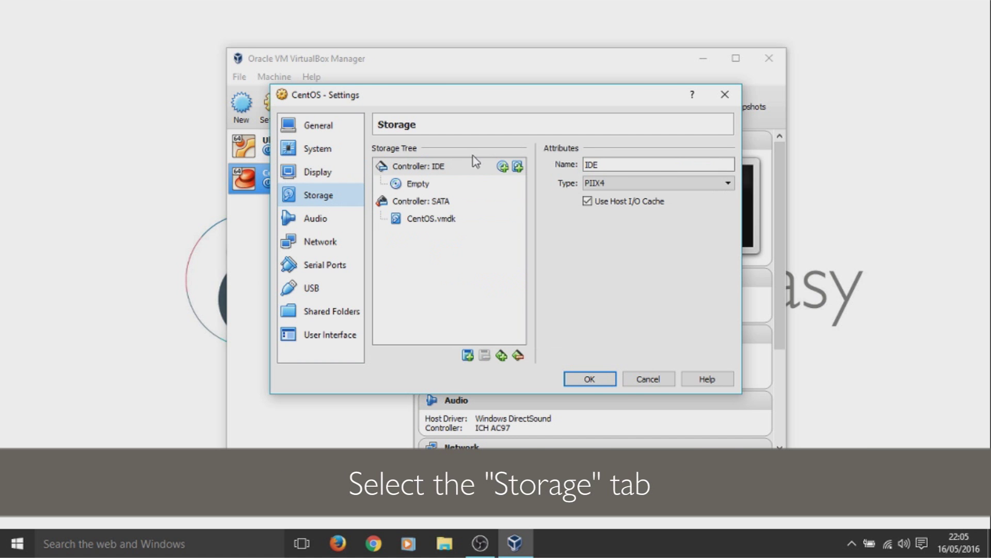
click(421, 185)
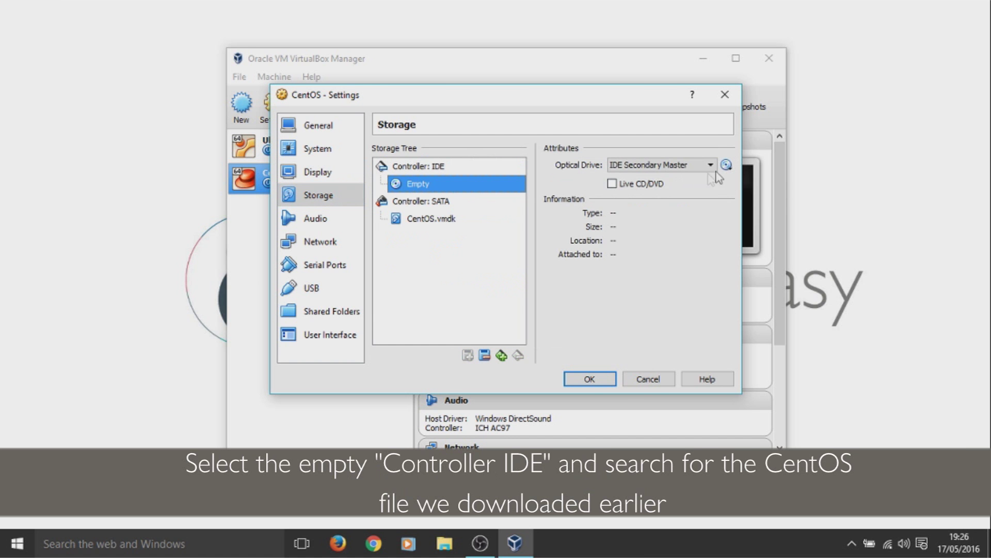
click(727, 165)
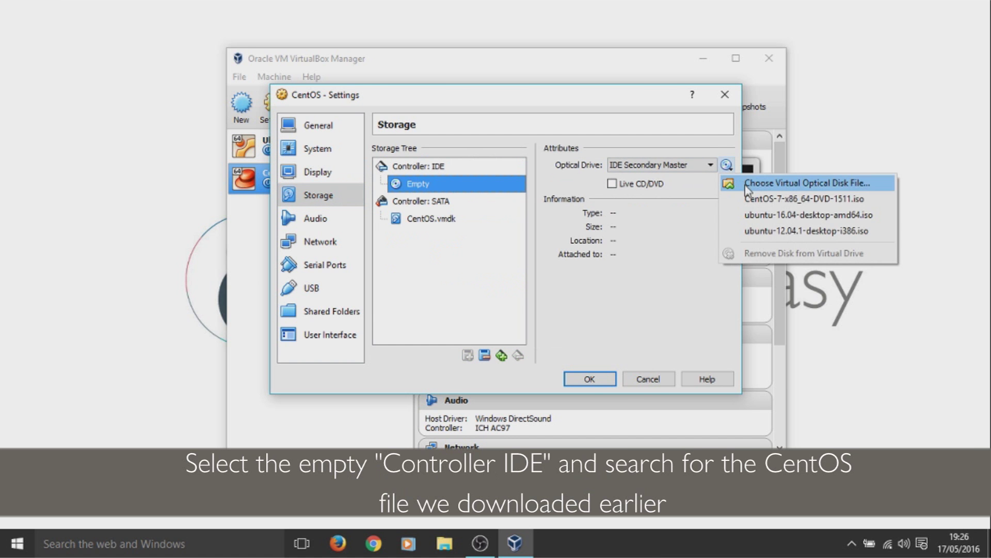
click(745, 184)
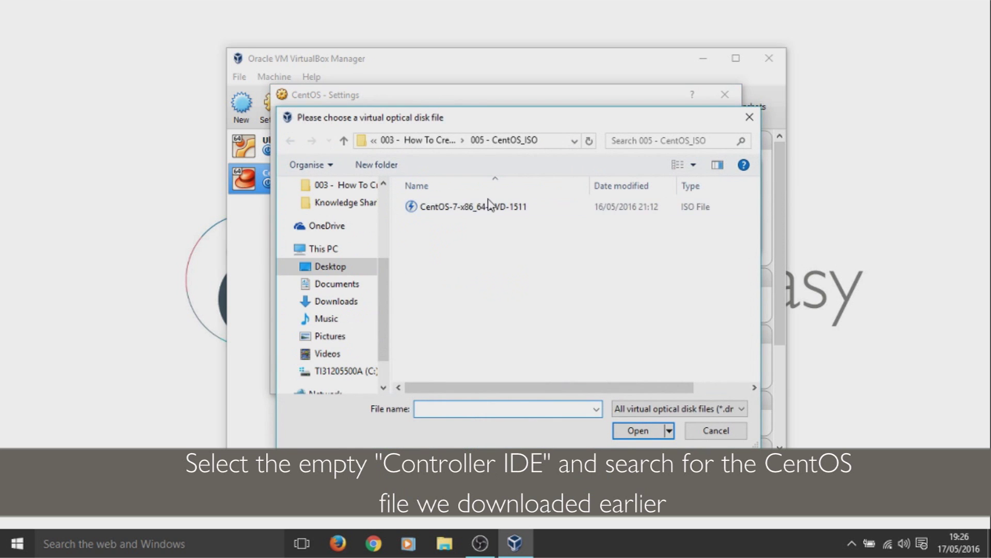
click(486, 208)
click(630, 430)
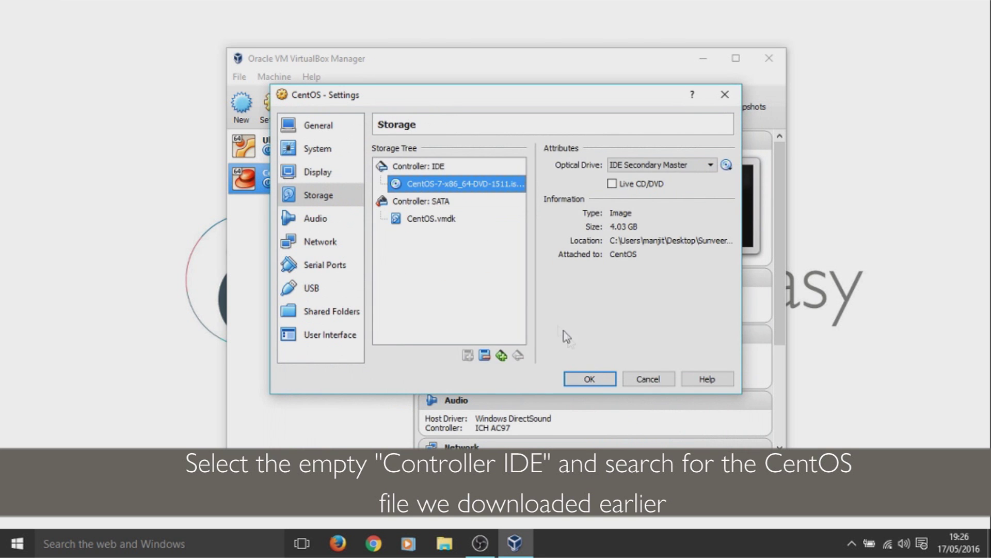
Step: Attach the CentOS machine's network Adapter 1 to Bridged Adapter, go through the remaining settings pages and save the settings
click(313, 222)
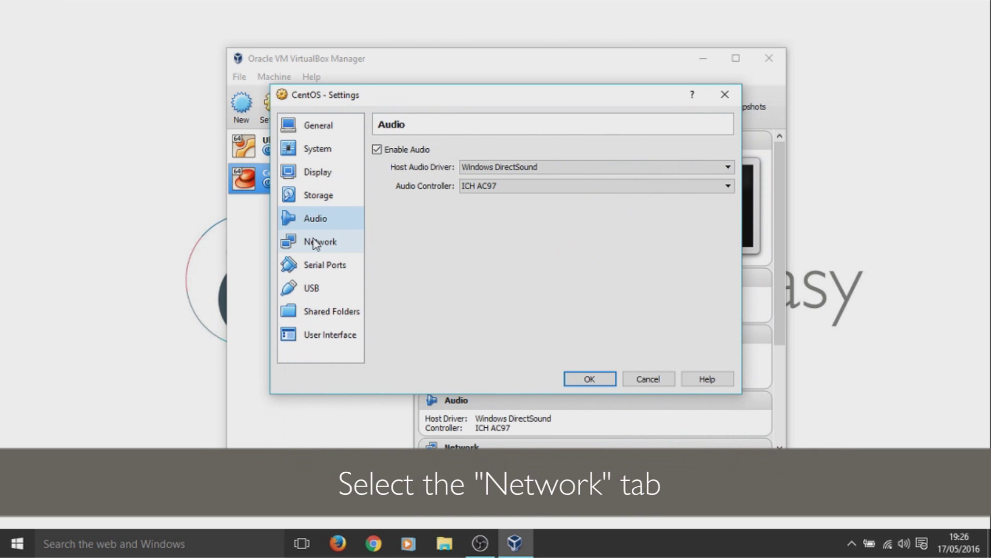
click(316, 242)
click(509, 189)
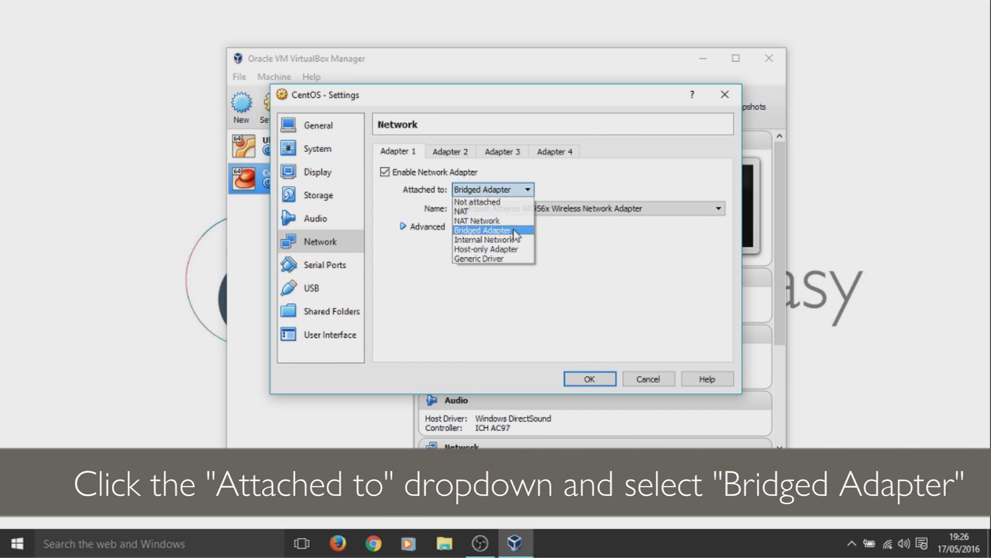
click(515, 235)
click(340, 267)
click(321, 287)
click(320, 311)
click(327, 334)
click(590, 380)
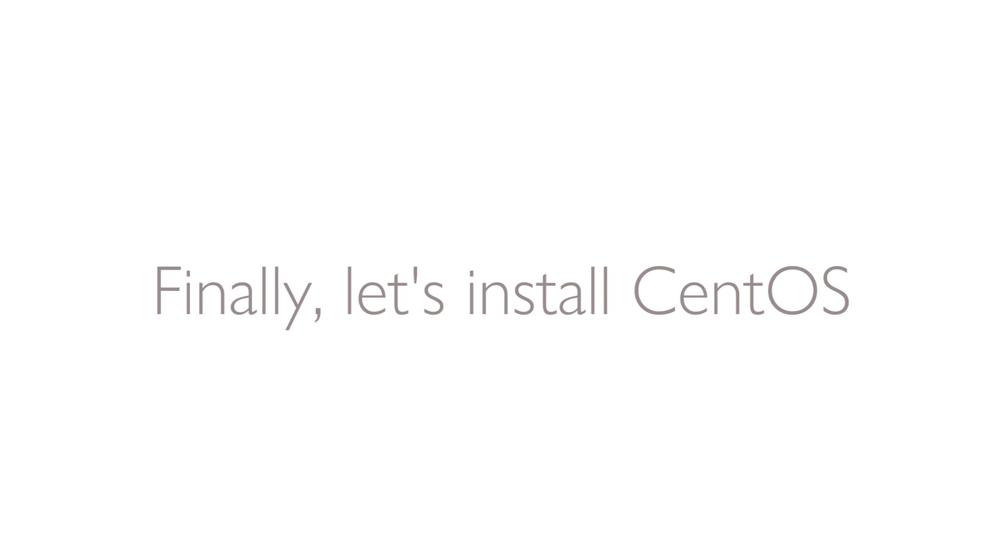
Step: Start the CentOS virtual machine and boot it with the Install CentOS 7 option
double_click(519, 227)
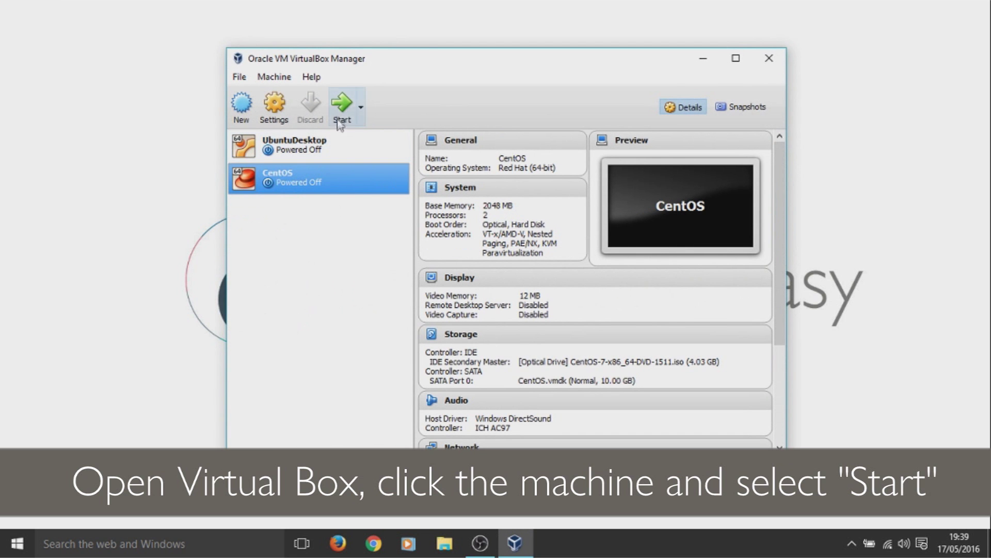
click(342, 106)
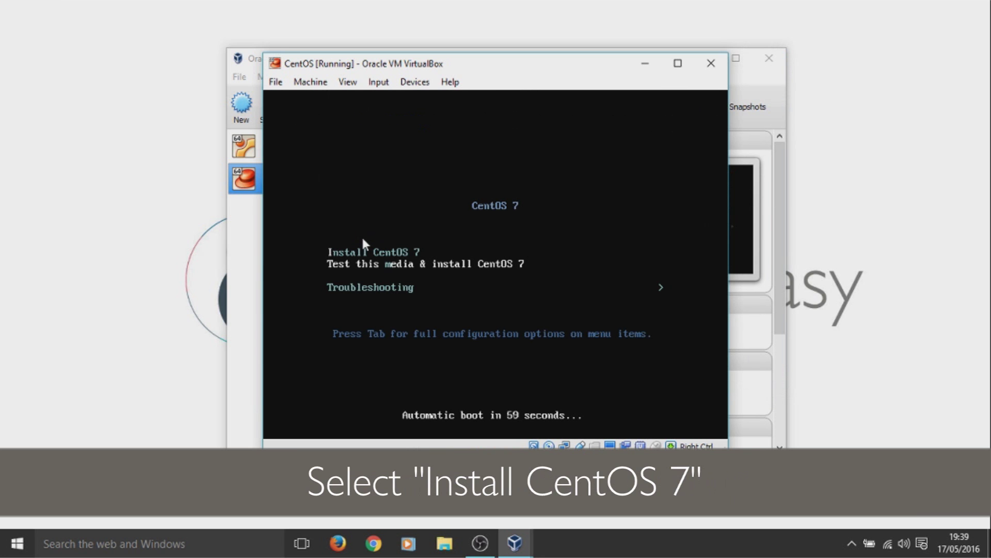
key(Return)
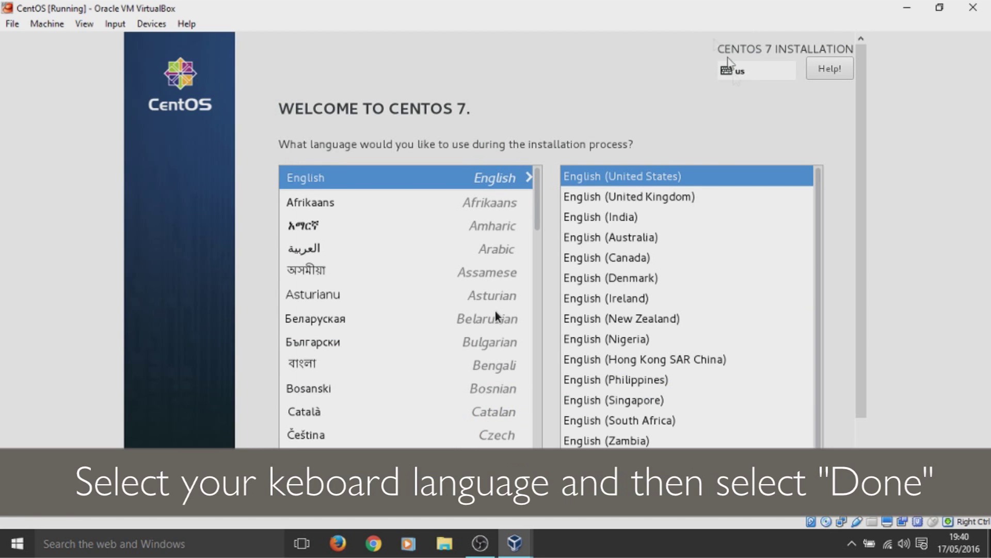
Step: Set the installation language to English (United Kingdom) and choose the 10 GiB ATA VBOX HARDDISK as the installation destination
click(674, 196)
scroll(589, 70, down, 3)
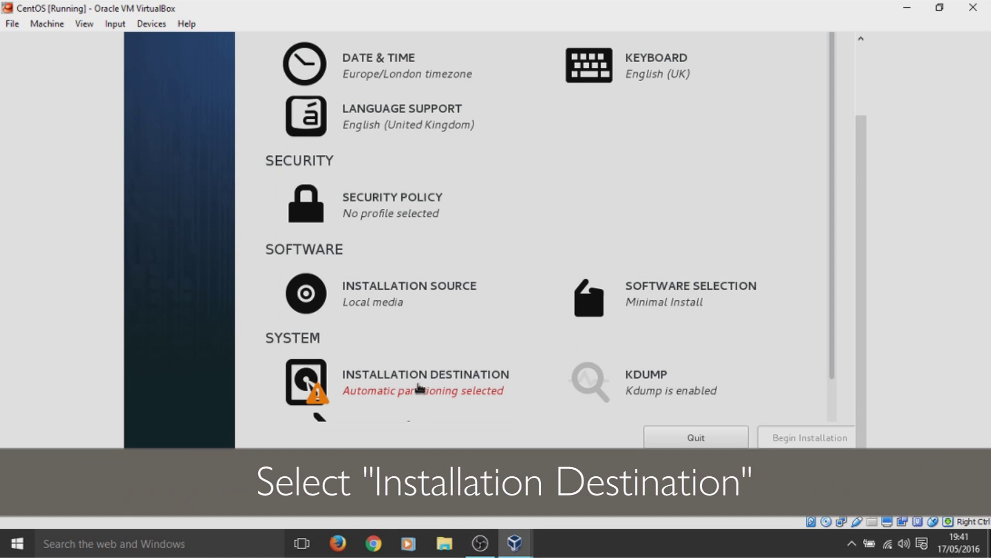
click(418, 389)
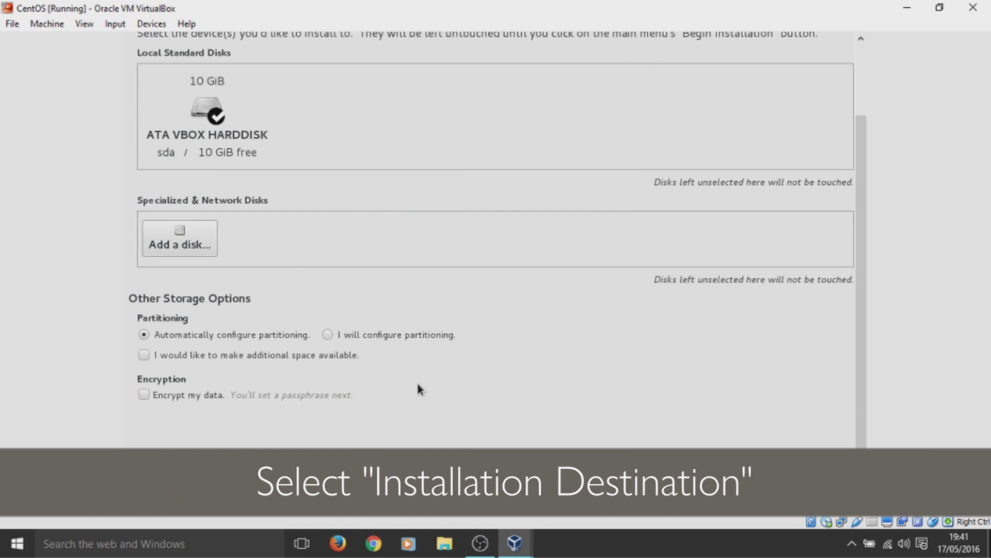
click(199, 113)
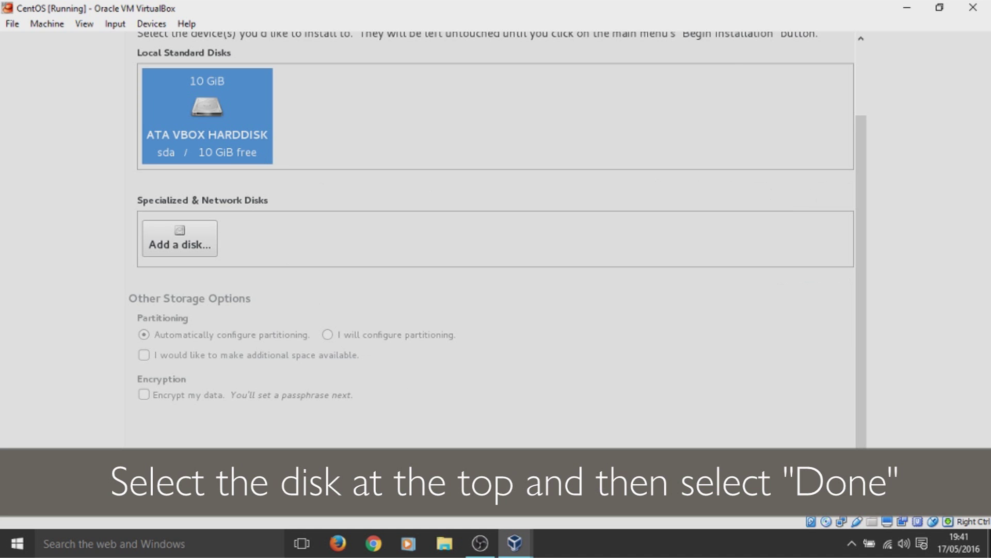
scroll(813, 292, up, 2)
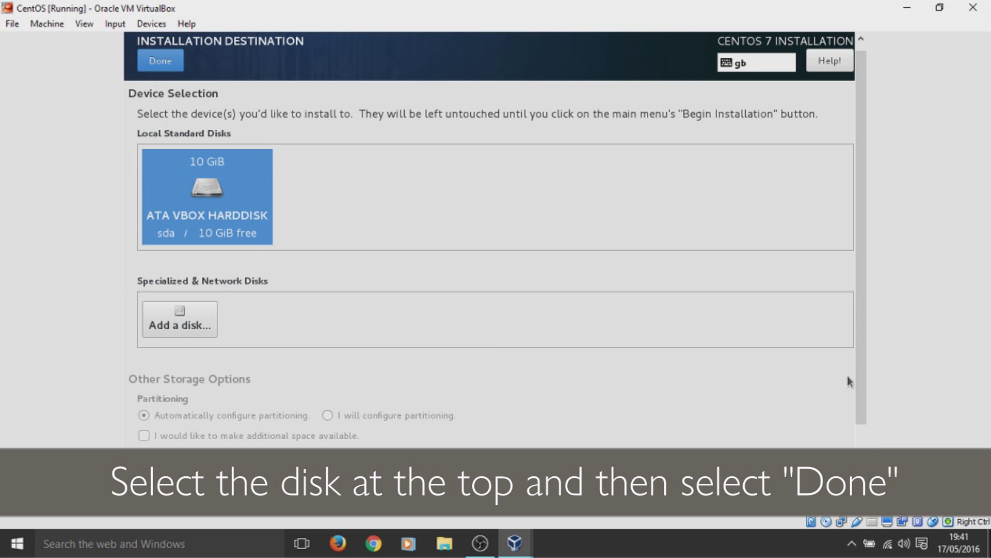
click(155, 60)
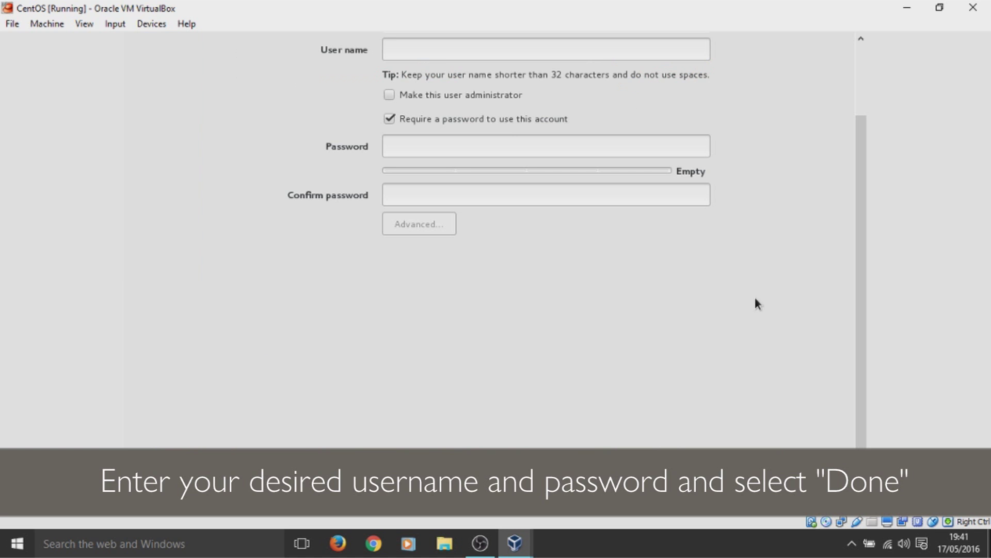
Step: Create the user linuxmadeeasy, entering and confirming the account password
click(439, 52)
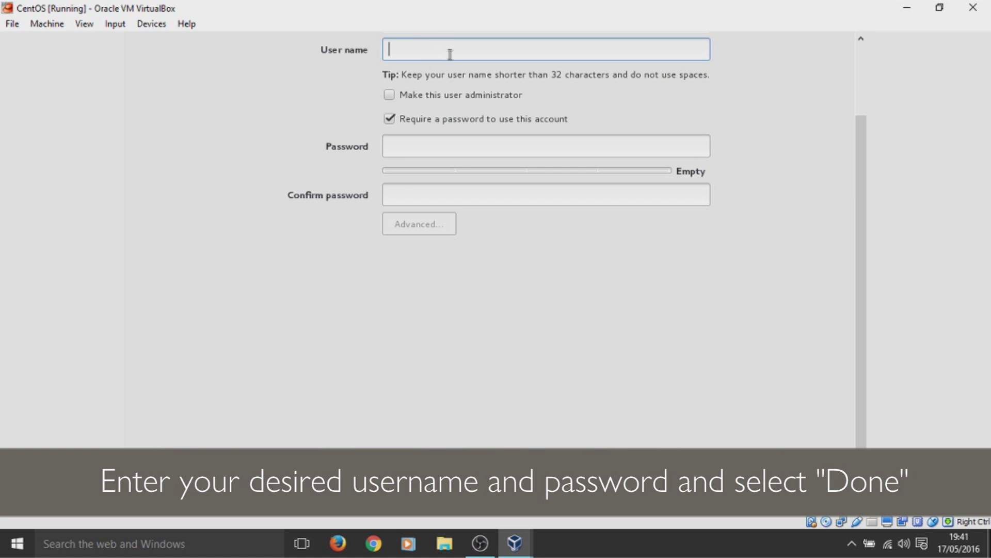
text(linuxmadeeasy)
click(441, 149)
text(•••••••••)
key(Tab)
click(450, 147)
text(••••)
key(Tab)
text(•••••••••••••)
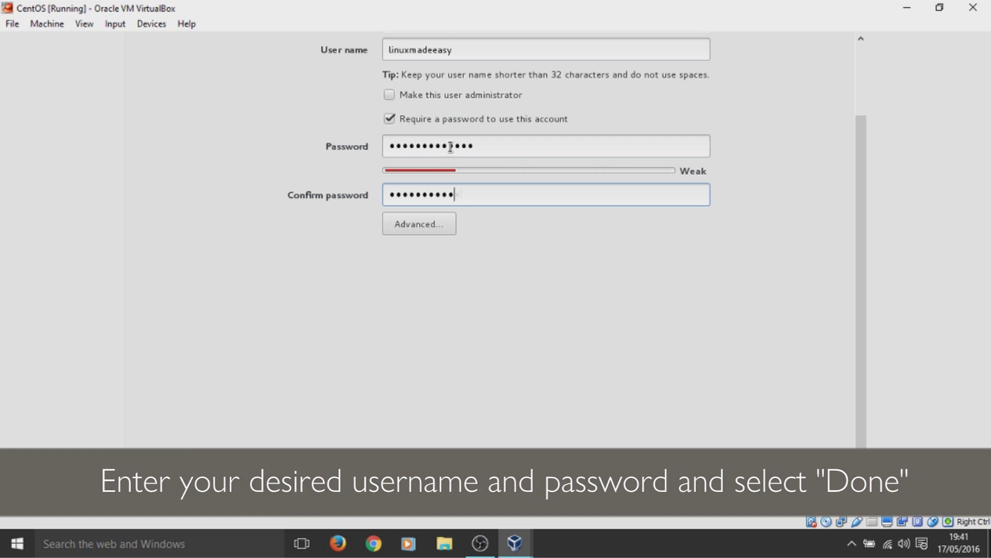
scroll(809, 196, up, 3)
click(142, 71)
click(142, 72)
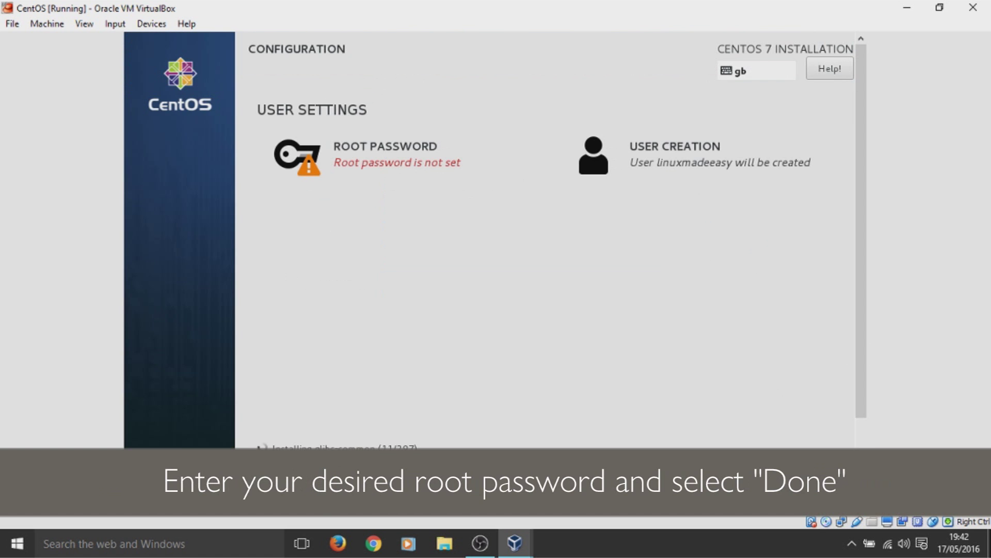
Step: Enter and confirm the root password for the CentOS installation
click(407, 143)
text(••••••••••••••)
click(500, 161)
text(••••••••••••••)
click(140, 70)
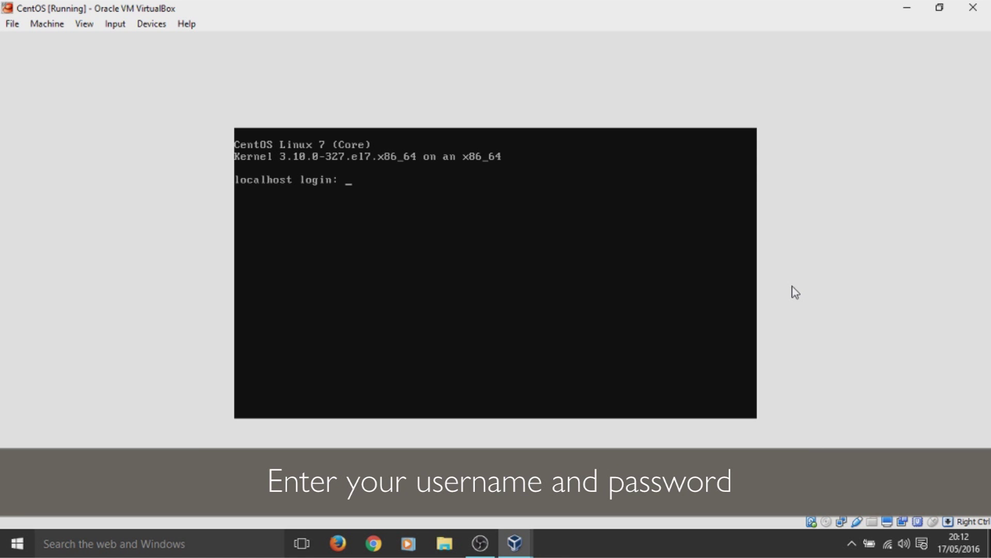
Step: Log in at the CentOS console as linuxmadeeasy with the account password
text(linuxmadeeasy)
key(Return)
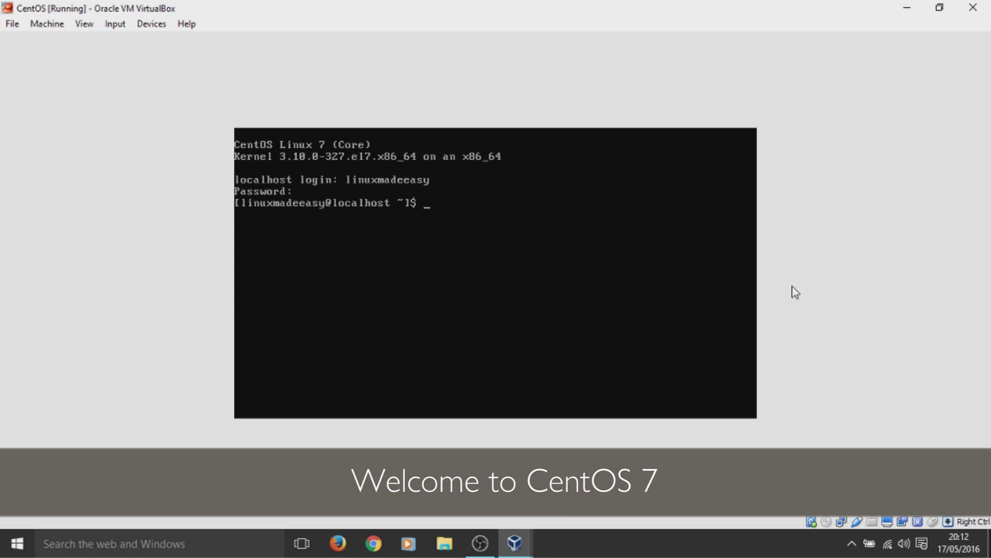
Step: Change to the root directory / with cd and list its contents with ls
text(c)
key(BackSpace)
text(cd /)
key(Return)
text(ls)
key(Return)
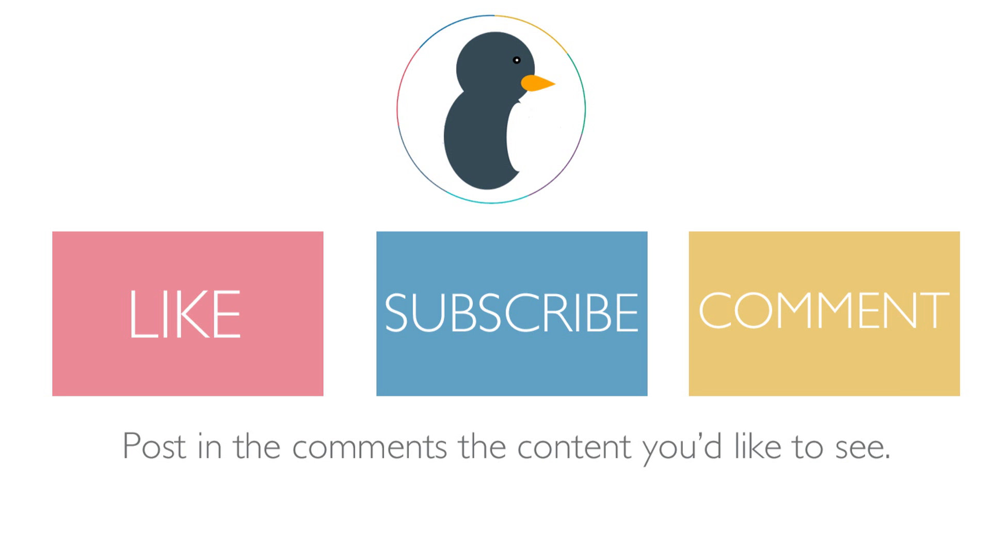